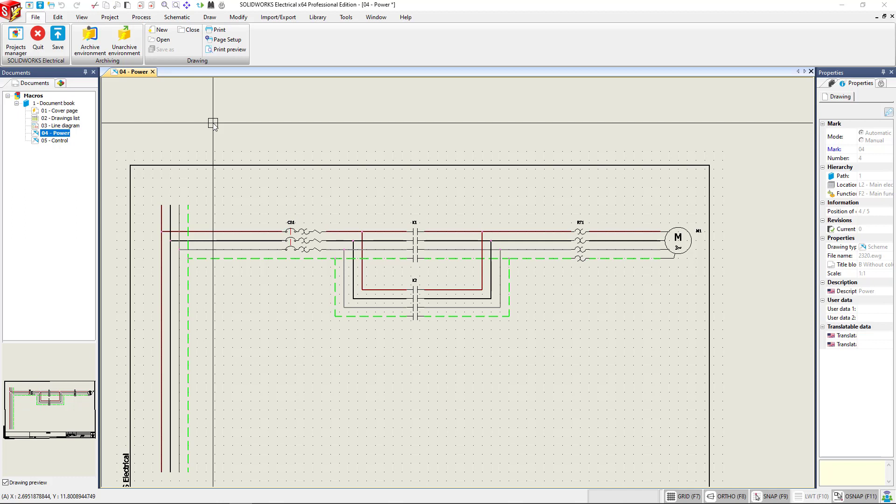
# Show the Macros palette in the right panel next to the Power drawing and widen it
pyautogui.click(81, 18)
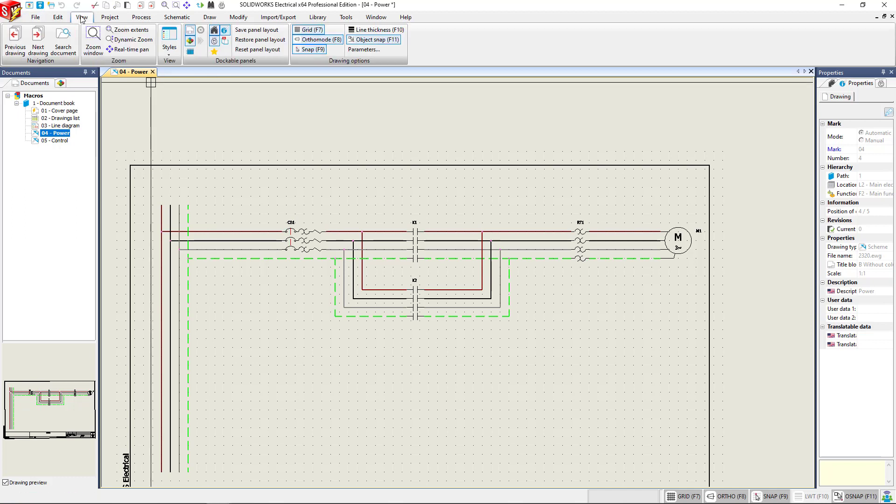
pyautogui.click(214, 52)
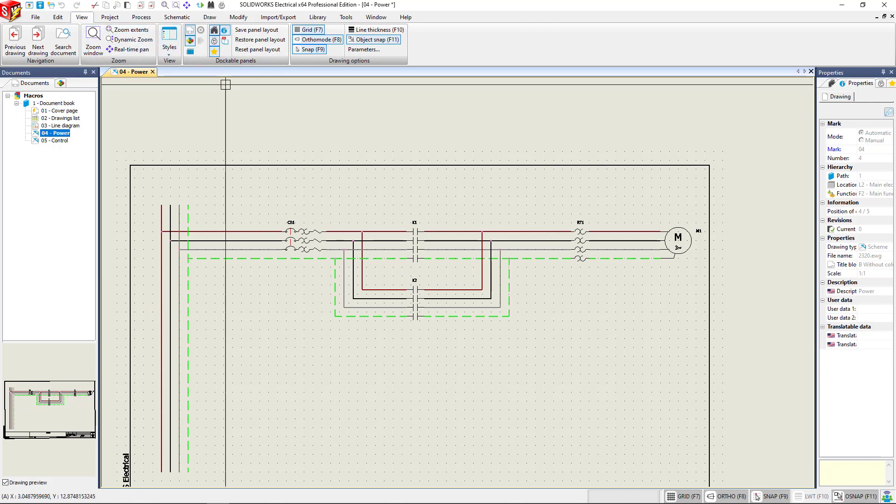
pyautogui.click(893, 83)
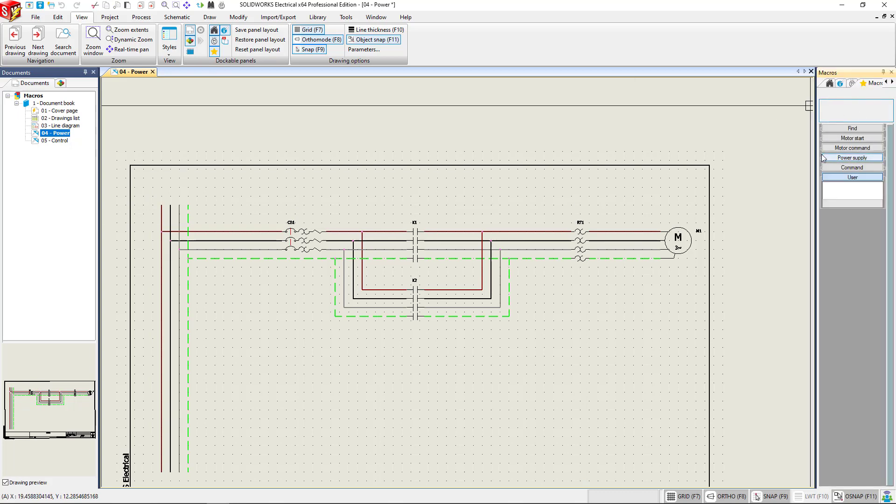
pyautogui.moveTo(817, 152); pyautogui.dragTo(755, 165)
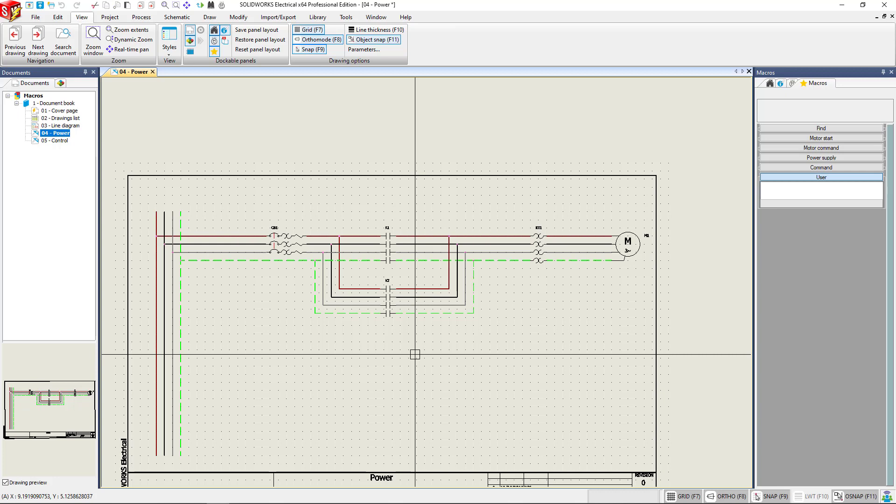
# Window-select the reversing motor circuit and store it in the User macro group as 'Config 1'
pyautogui.click(135, 214)
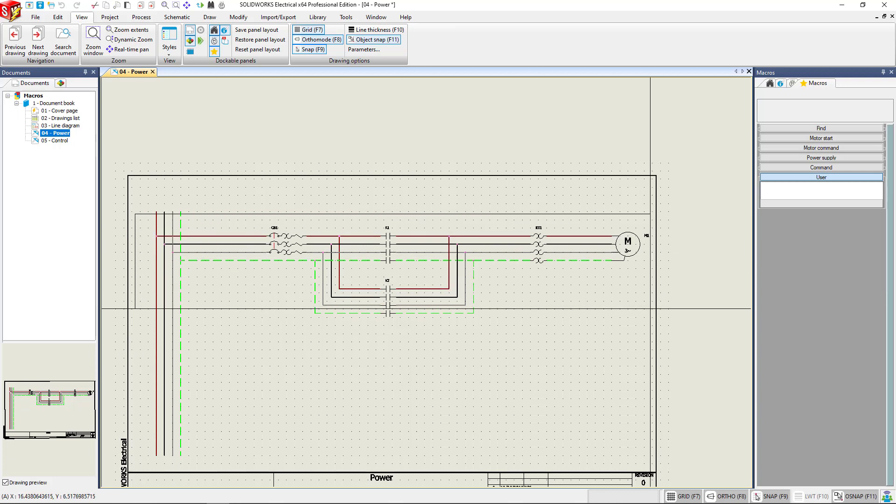
pyautogui.click(654, 323)
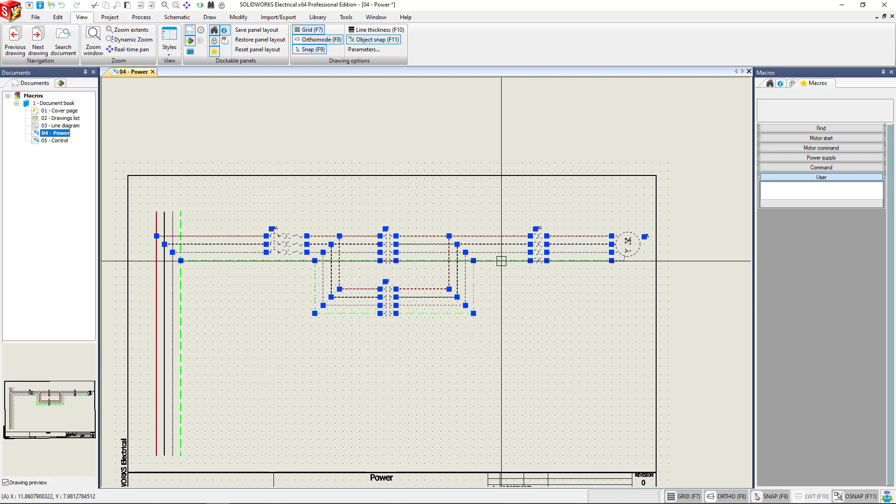
pyautogui.moveTo(501, 261); pyautogui.dragTo(781, 200)
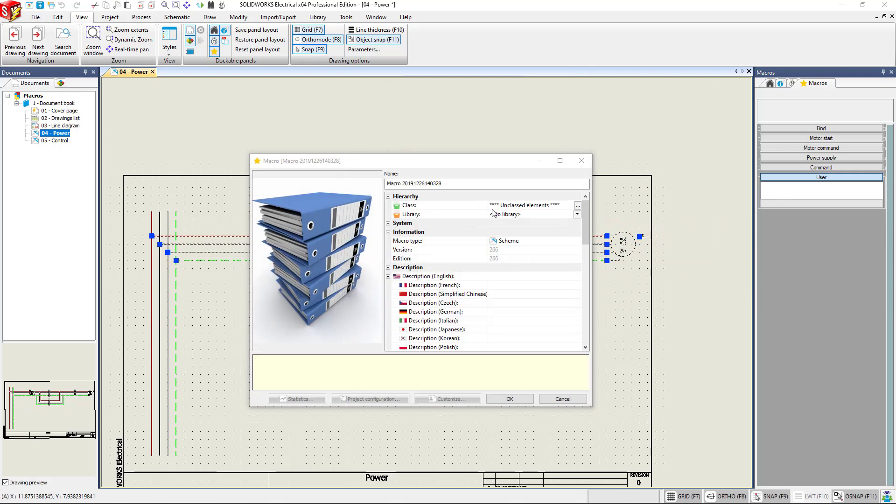
pyautogui.click(464, 184)
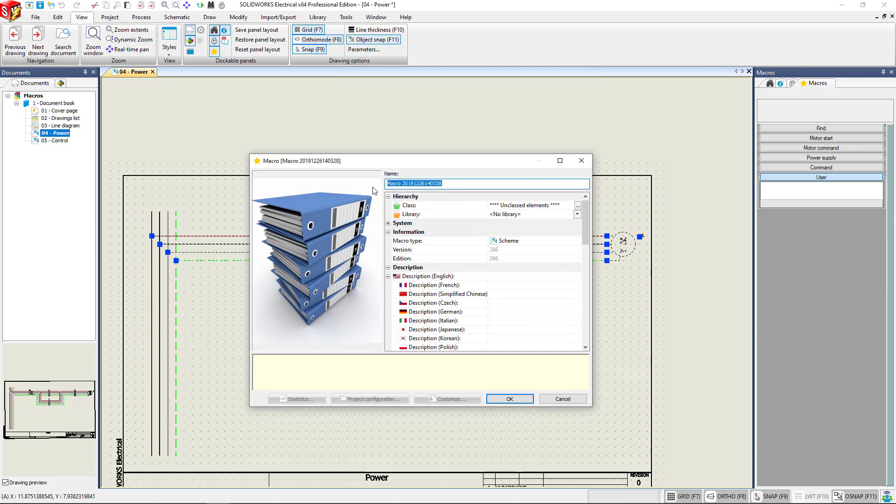
pyautogui.write('Config')
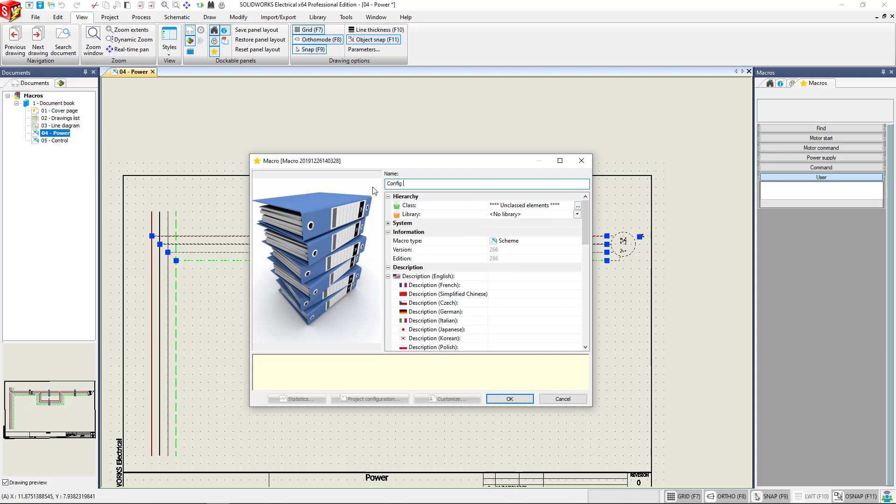
pyautogui.write(' 1')
pyautogui.click(514, 400)
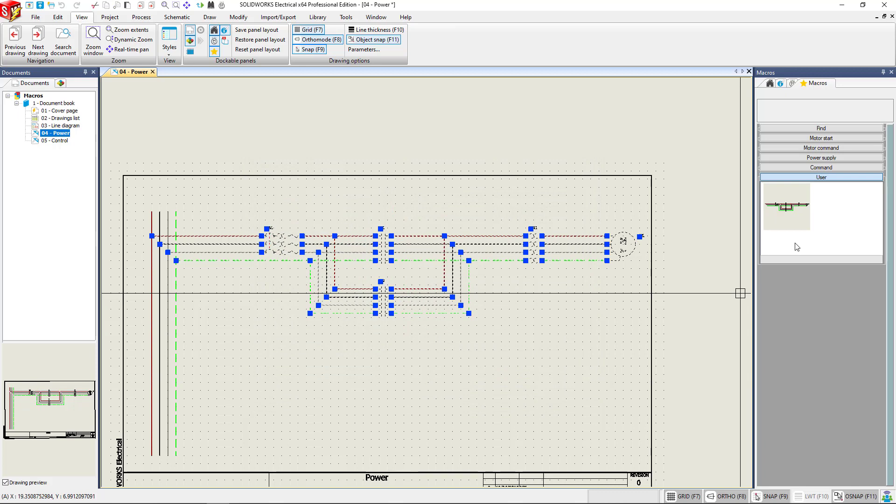
# Open 05 - Control and drop the Config 1 macro onto it to bring up Paste special
pyautogui.doubleClick(56, 141)
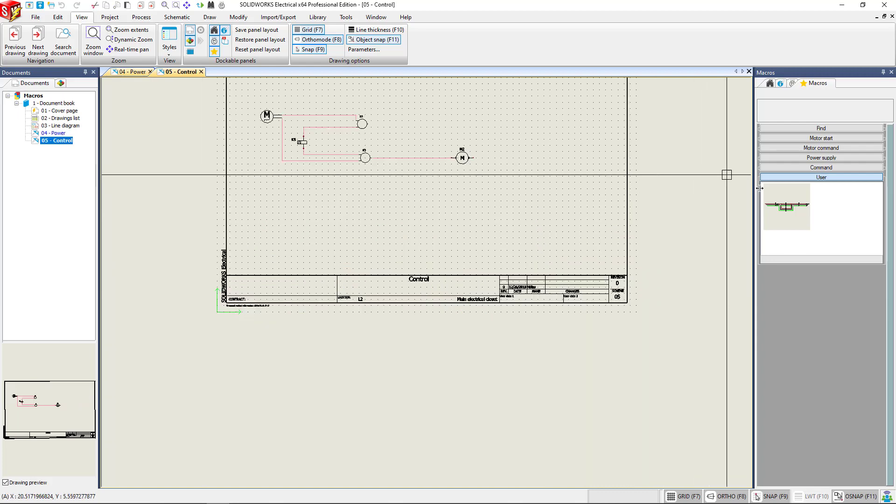
pyautogui.moveTo(690, 241); pyautogui.dragTo(246, 198)
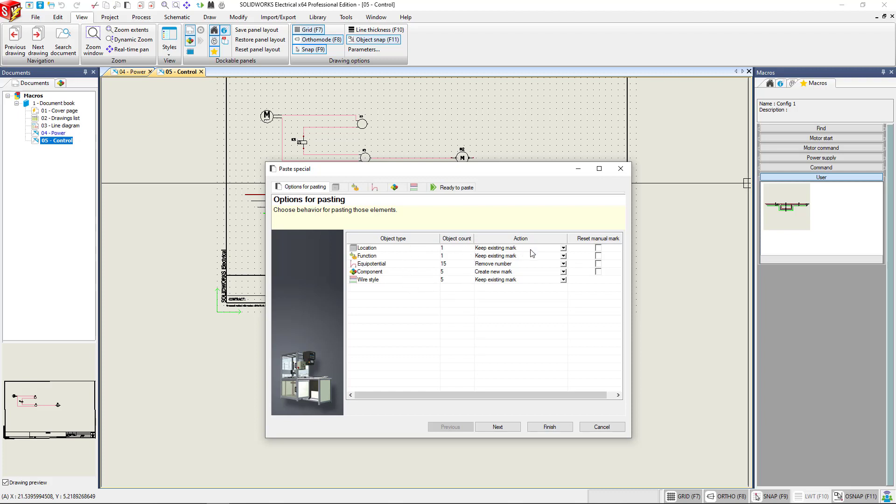
# Set Location, Function and Wire style paste actions to Create new mark
pyautogui.click(563, 249)
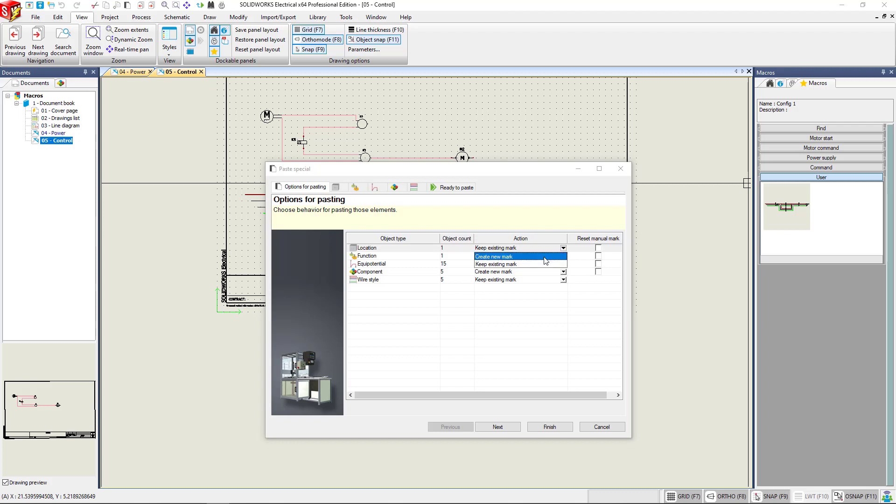
pyautogui.click(546, 261)
pyautogui.click(563, 256)
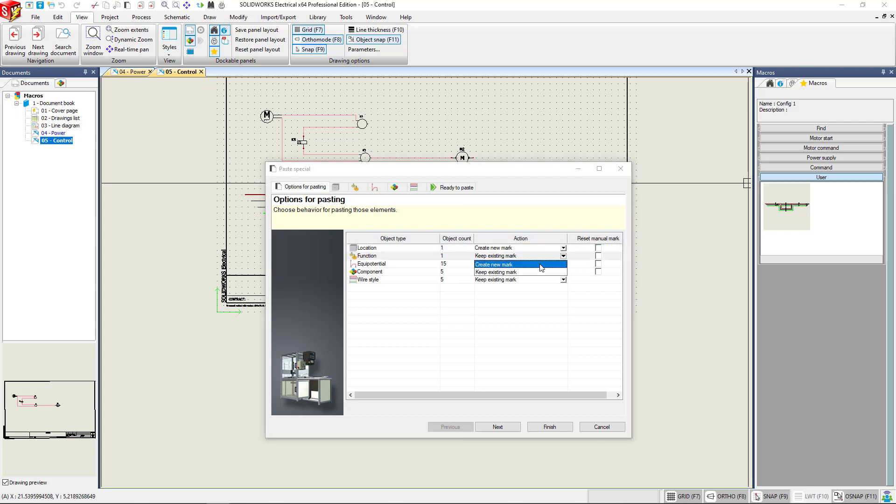
pyautogui.click(531, 269)
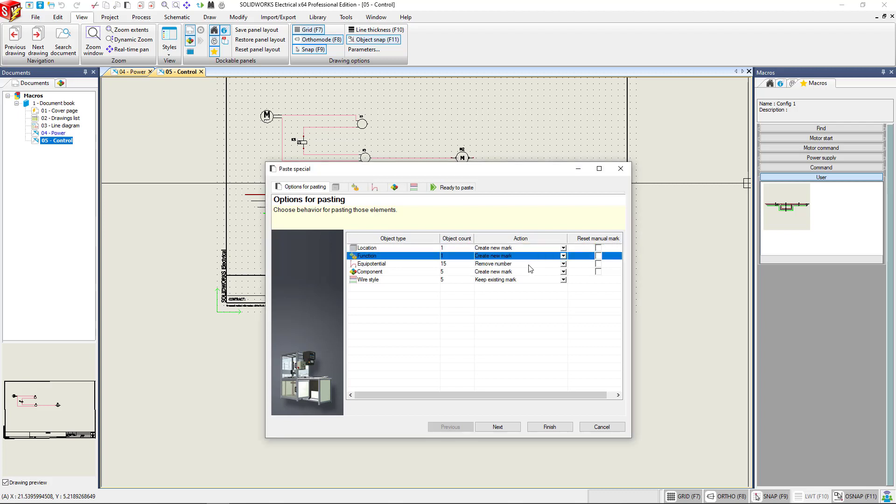
pyautogui.click(564, 280)
pyautogui.click(564, 280)
pyautogui.click(540, 288)
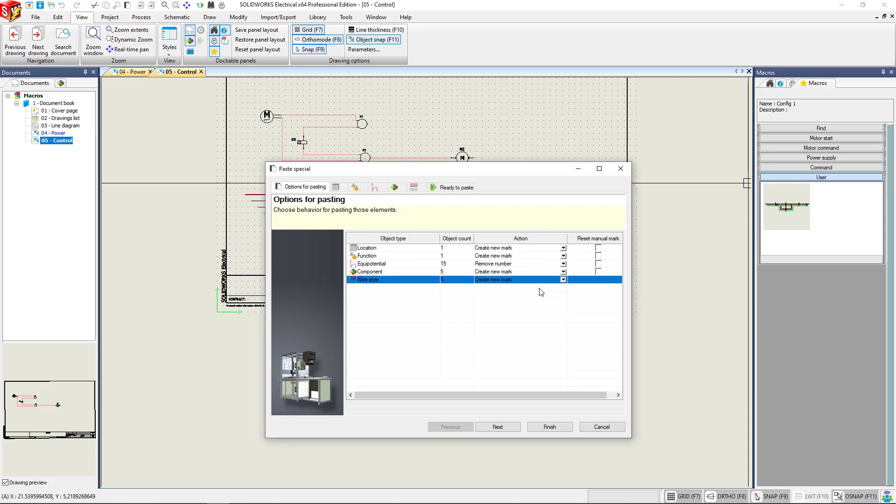
# Step through the location, function, equipotential, component and wire style mark pages and finish pasting
pyautogui.click(503, 428)
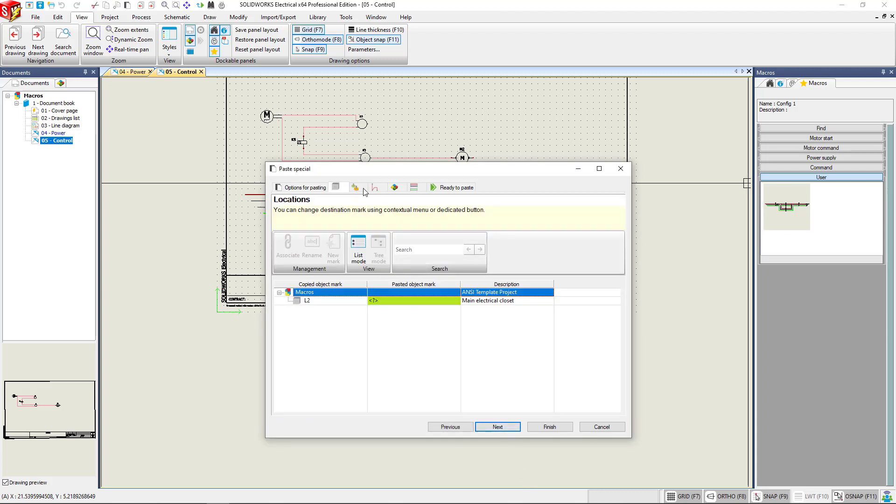
pyautogui.click(509, 429)
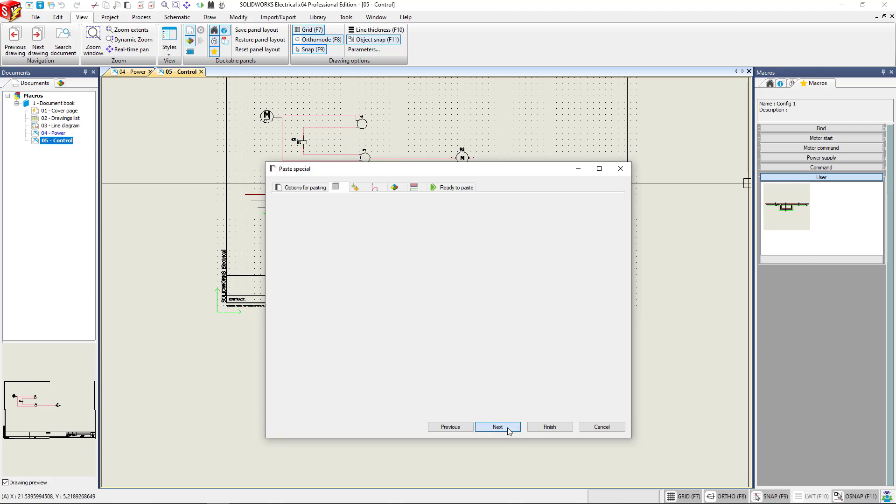
pyautogui.click(509, 429)
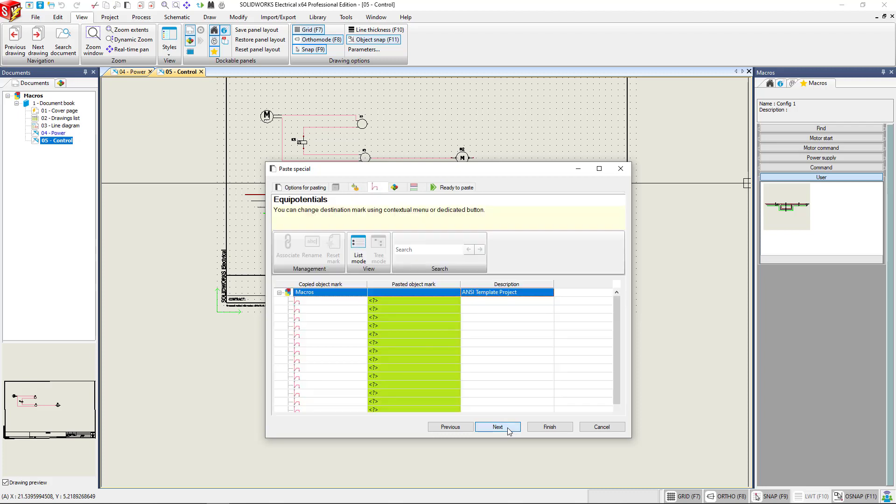
pyautogui.click(508, 429)
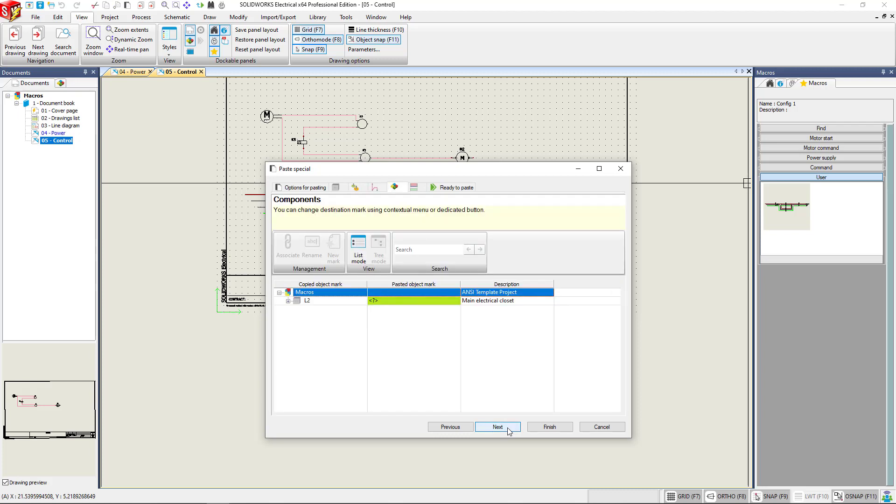
pyautogui.click(509, 430)
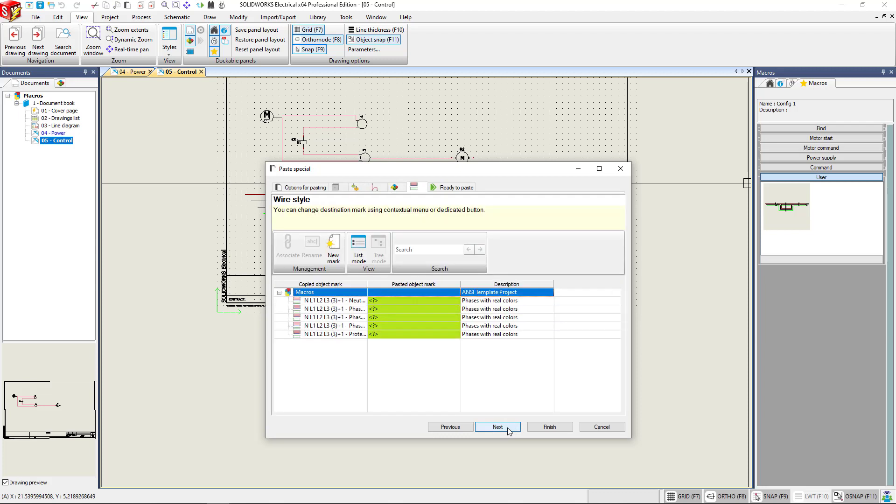
pyautogui.click(508, 429)
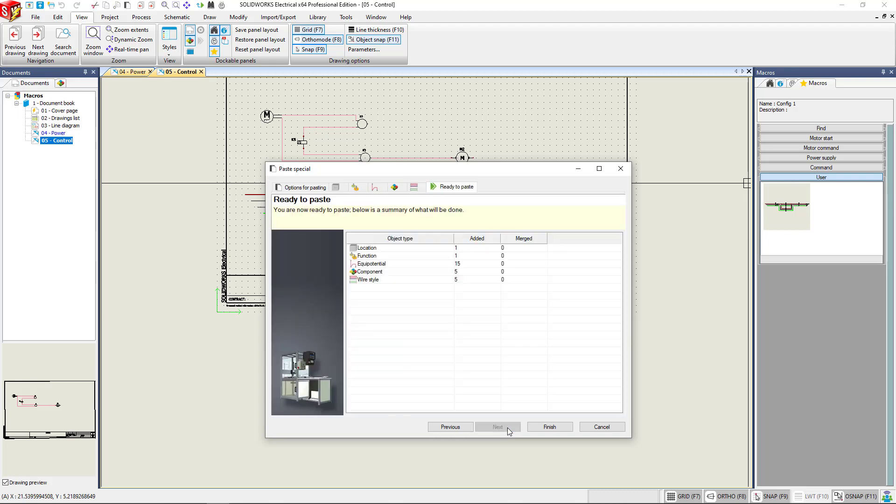
pyautogui.click(545, 427)
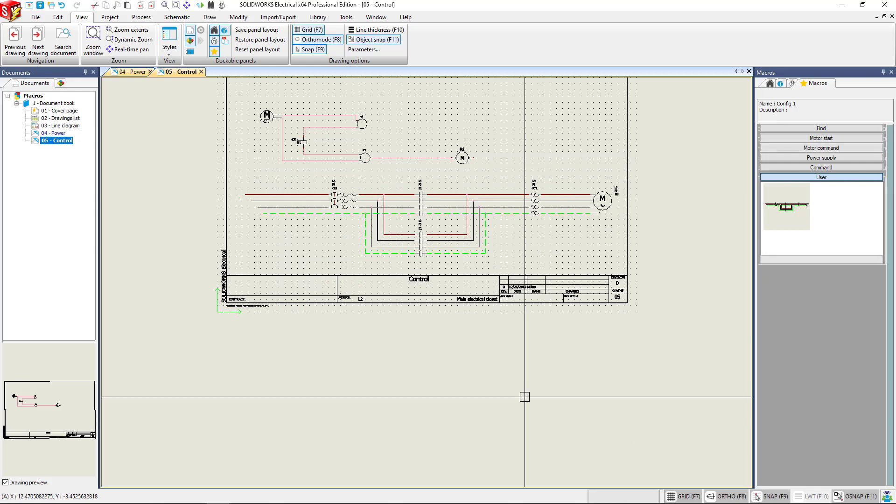
# Reopen the 04 - Power drawing from the Documents tree and fit it in view
pyautogui.scroll(2, 401, 235)
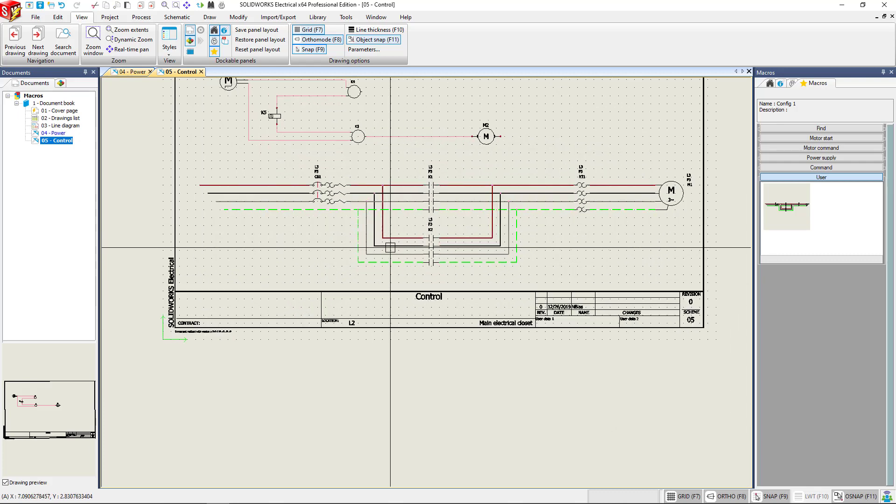
pyautogui.click(59, 136)
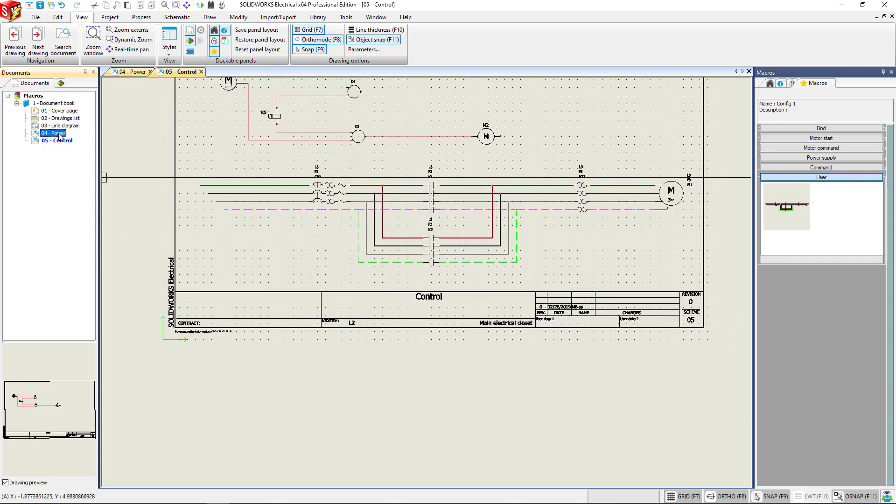
pyautogui.doubleClick(59, 134)
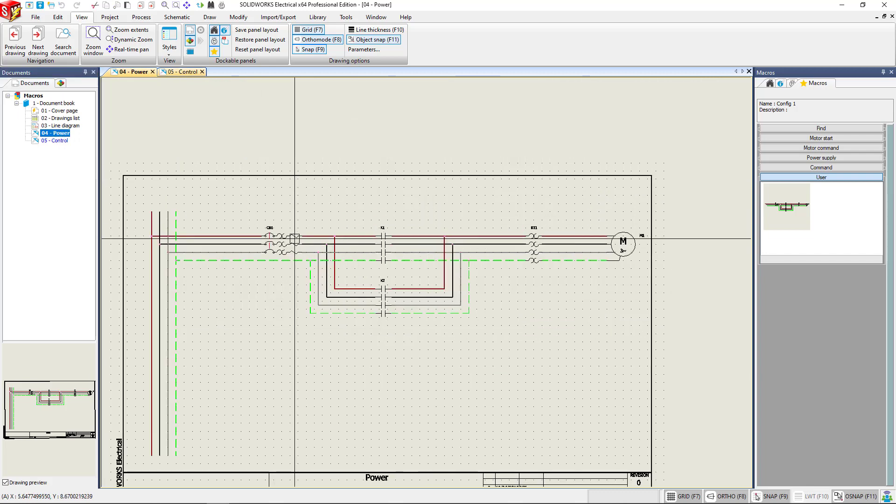
pyautogui.scroll(-2, 302, 184)
pyautogui.scroll(2, 308, 273)
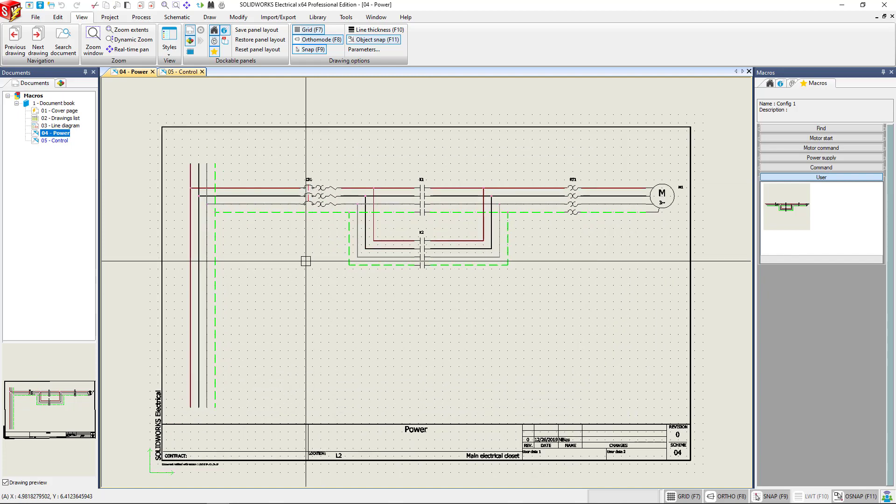
# Create a project macro named 'Power 1' from the 04 - Power drawing
pyautogui.rightClick(65, 135)
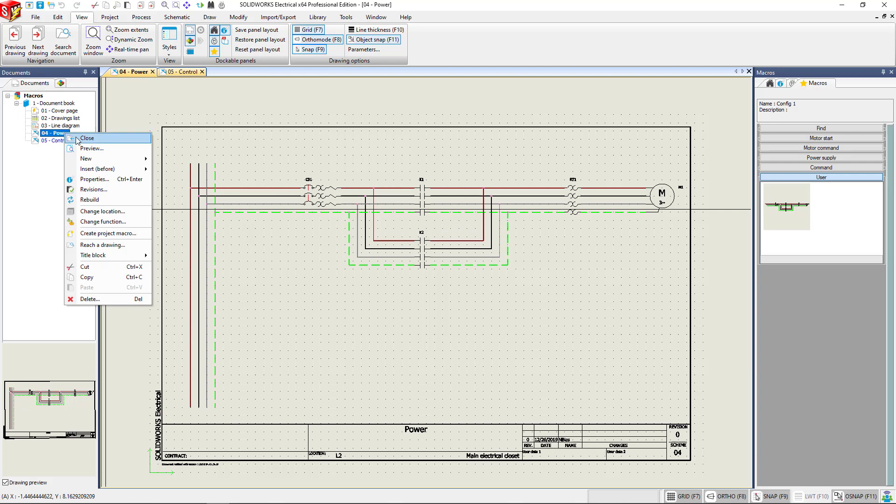
pyautogui.click(114, 235)
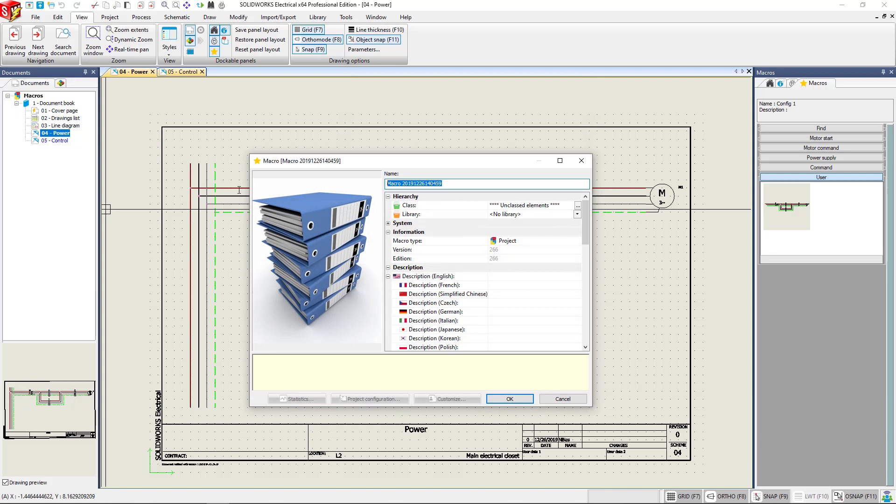
pyautogui.write('Power 1')
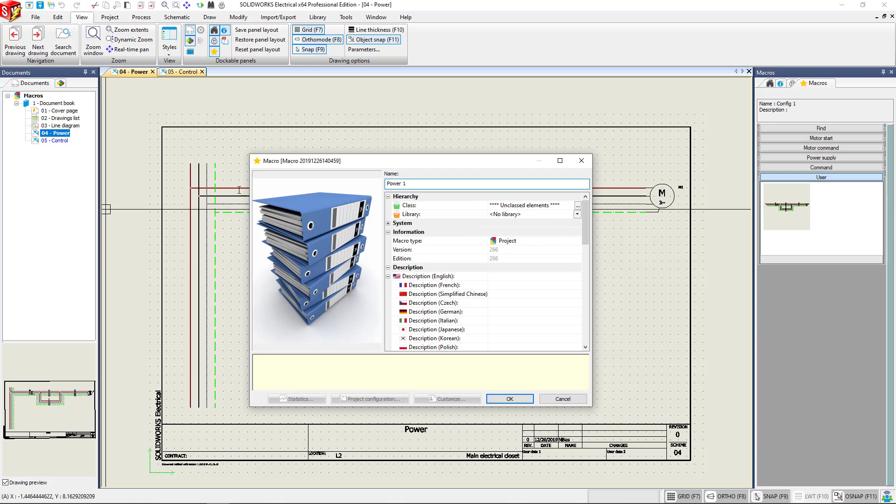
pyautogui.press('Return')
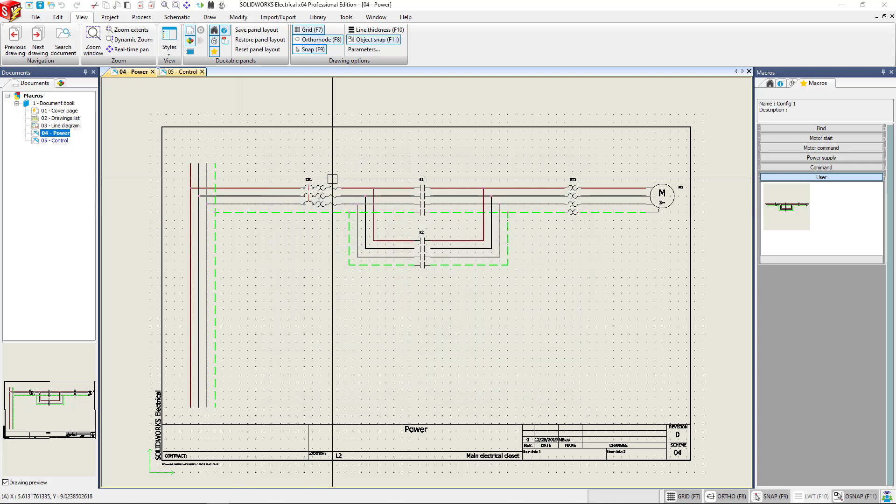
# Insert the Power 1 project macro into 1 - Document book, accepting the default paste options
pyautogui.click(63, 104)
pyautogui.rightClick(64, 105)
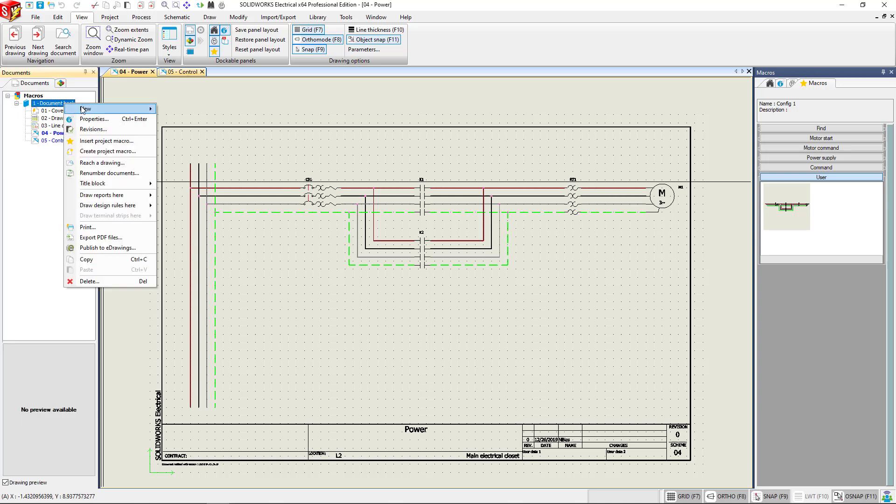
pyautogui.click(93, 141)
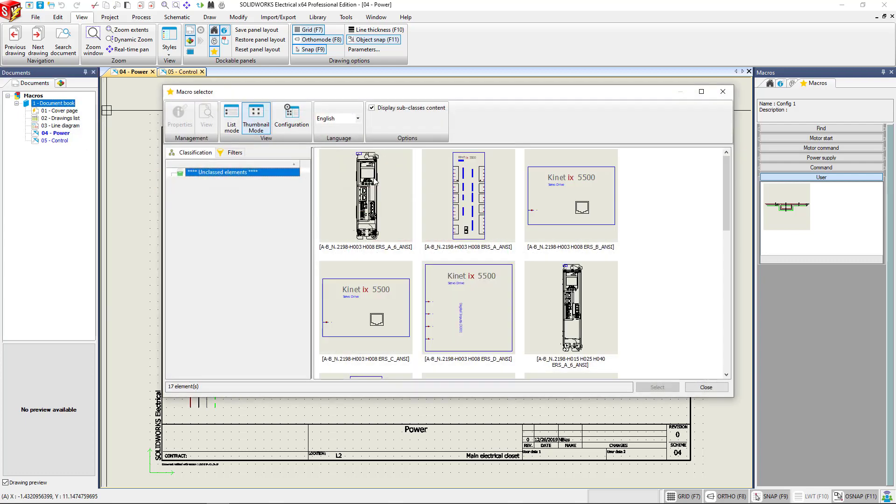
pyautogui.scroll(-3, 487, 203)
pyautogui.scroll(-3, 487, 203)
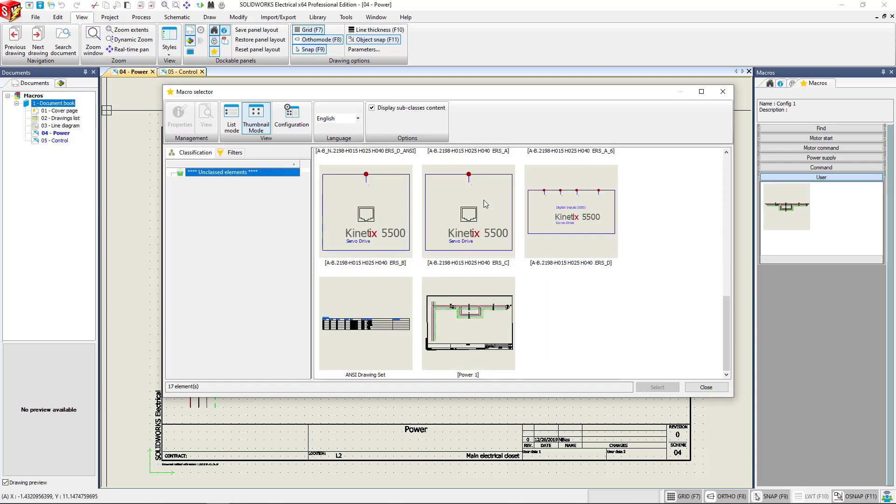
pyautogui.click(461, 323)
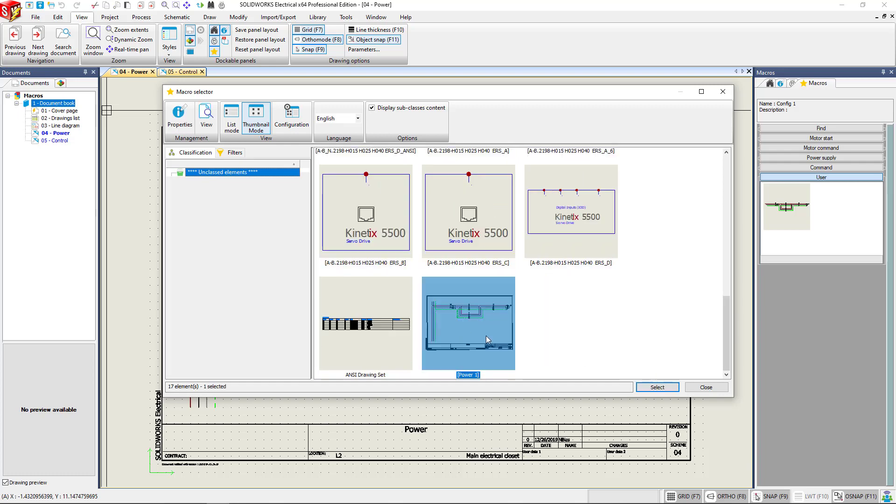
pyautogui.click(658, 387)
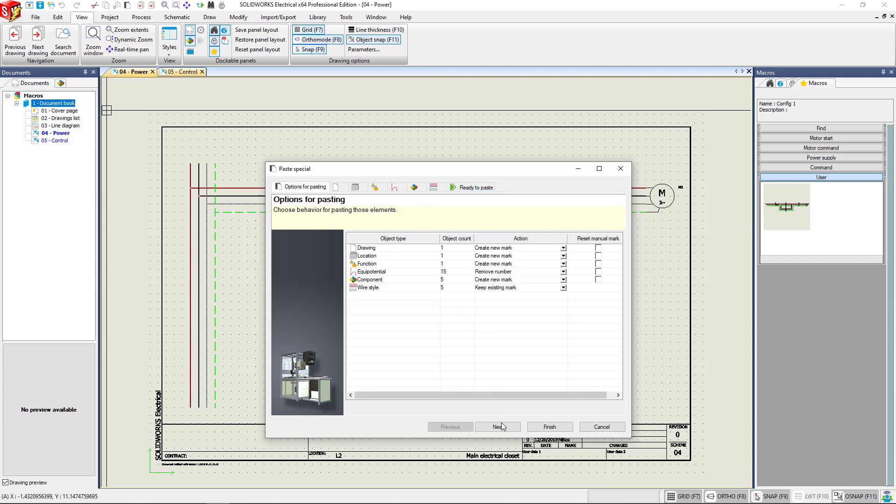
pyautogui.click(502, 427)
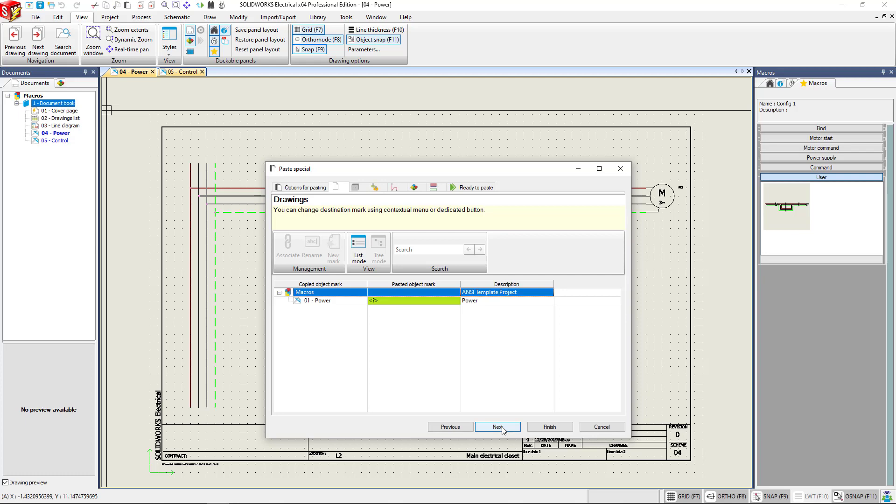
pyautogui.click(502, 427)
pyautogui.click(544, 427)
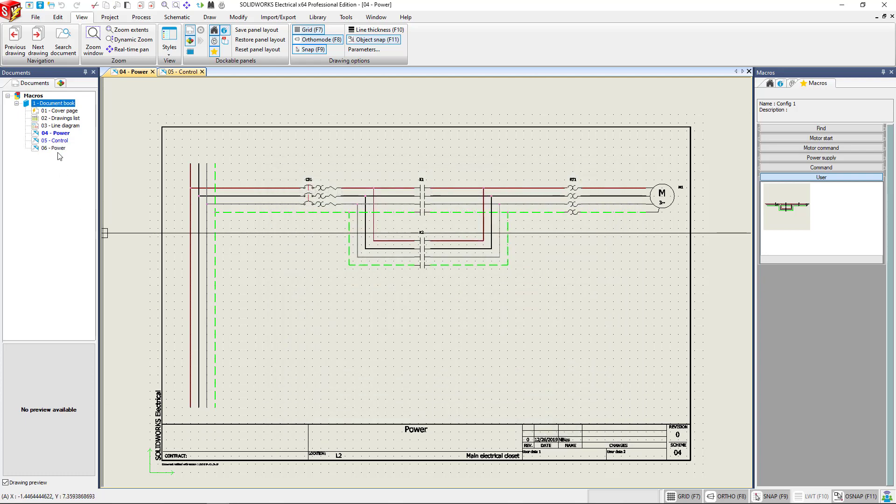
# Open 06 - Power, then save 1 - Document book as a project macro named 'BOOK'
pyautogui.doubleClick(54, 148)
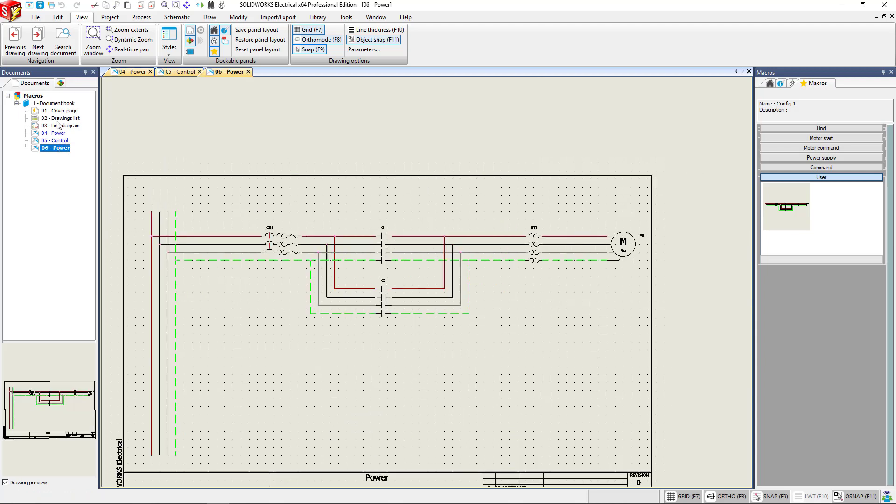
pyautogui.rightClick(55, 105)
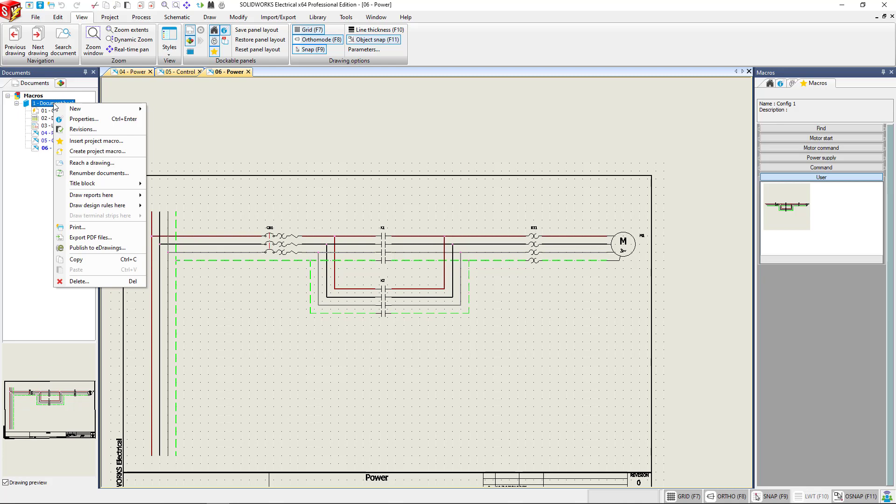
pyautogui.click(71, 151)
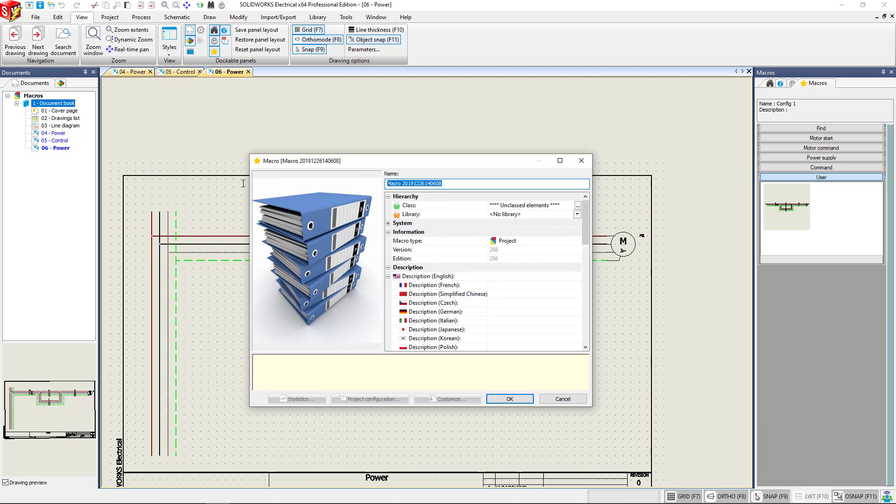
pyautogui.write('BOOK 1')
pyautogui.press('Return')
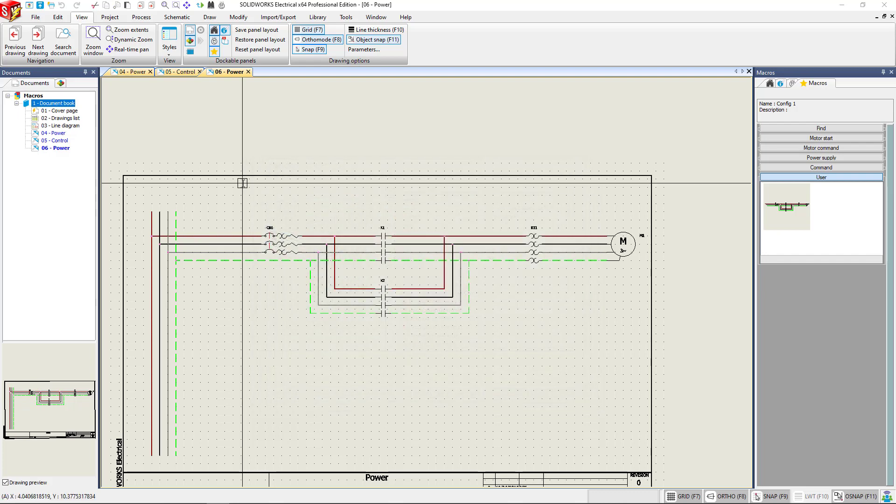
# Choose the BOOK 1 project macro for insertion at the Macros project root
pyautogui.click(35, 96)
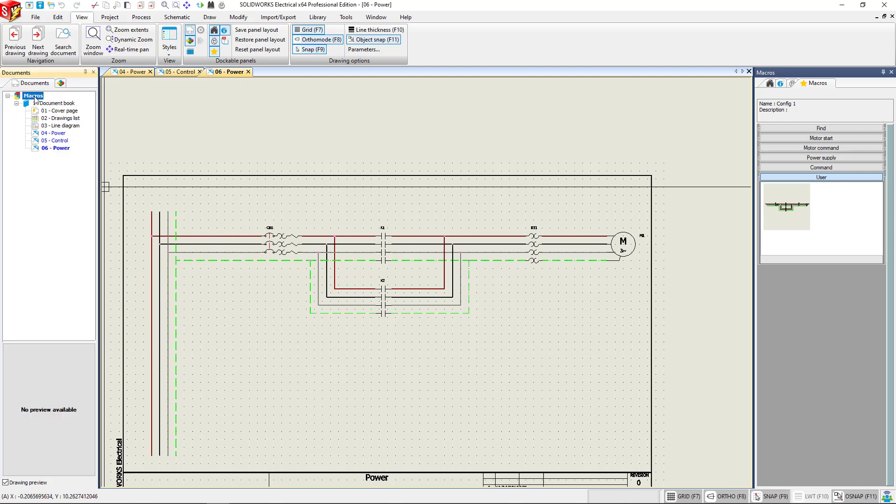
pyautogui.rightClick(36, 98)
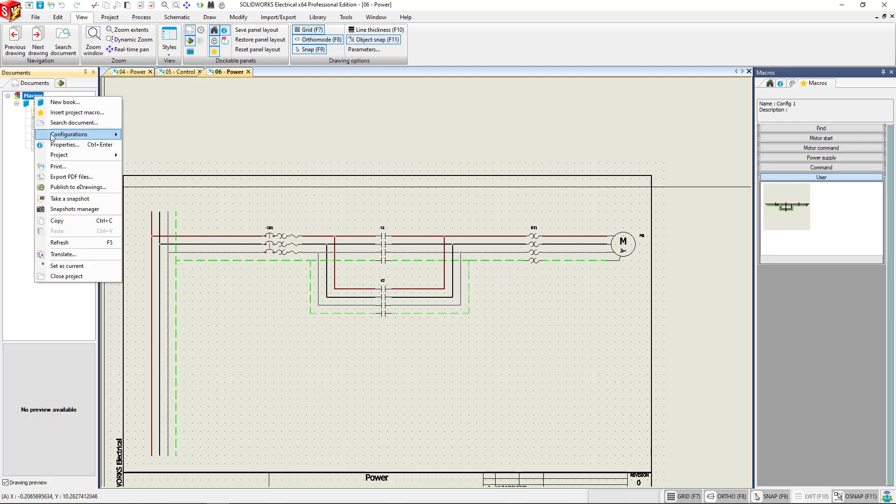
pyautogui.click(69, 113)
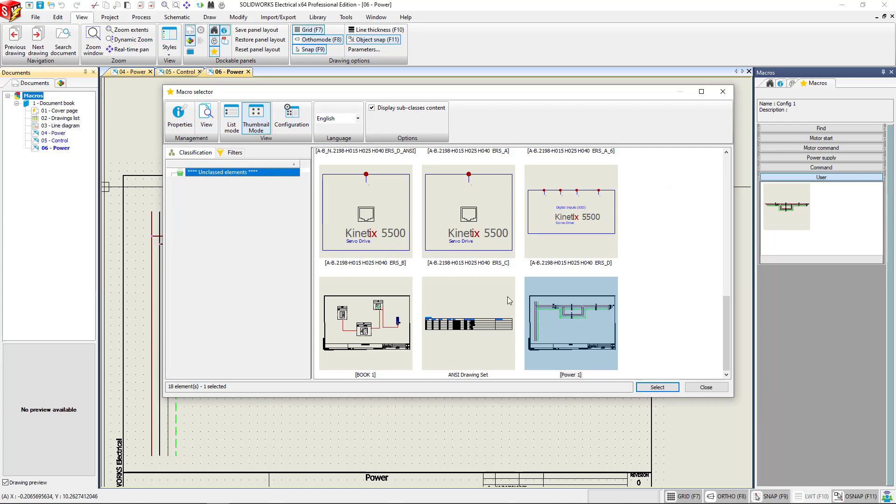
pyautogui.click(393, 327)
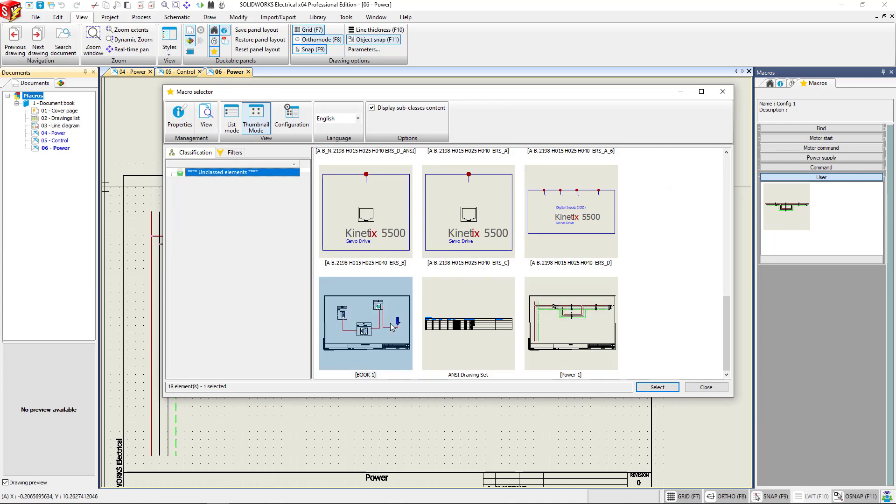
pyautogui.click(655, 388)
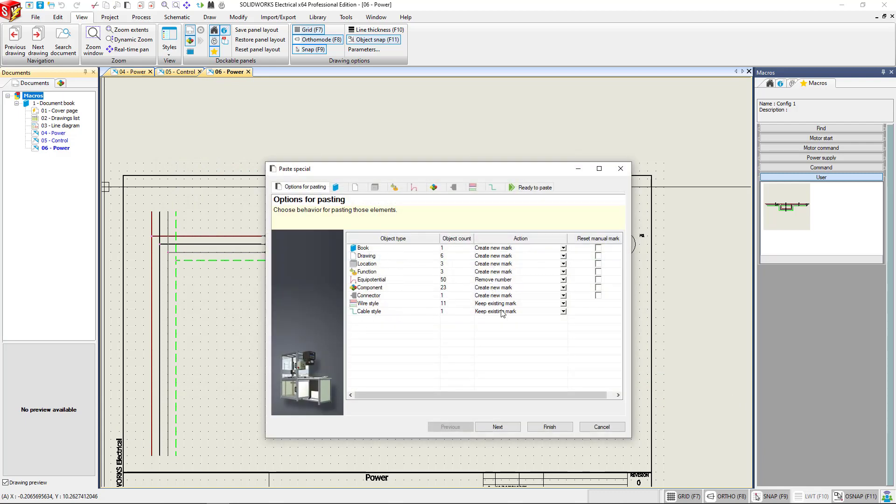
# Give pasted wire styles and cable styles new marks and finish the paste
pyautogui.click(564, 309)
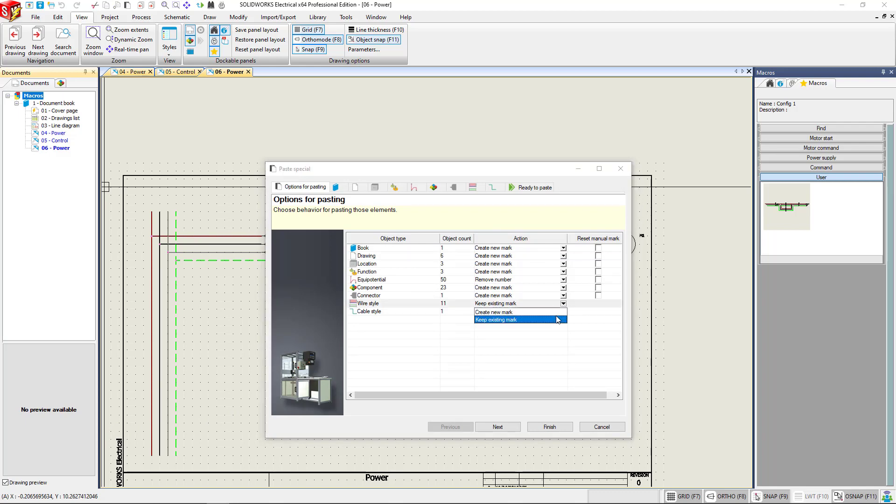
pyautogui.click(556, 312)
pyautogui.click(564, 312)
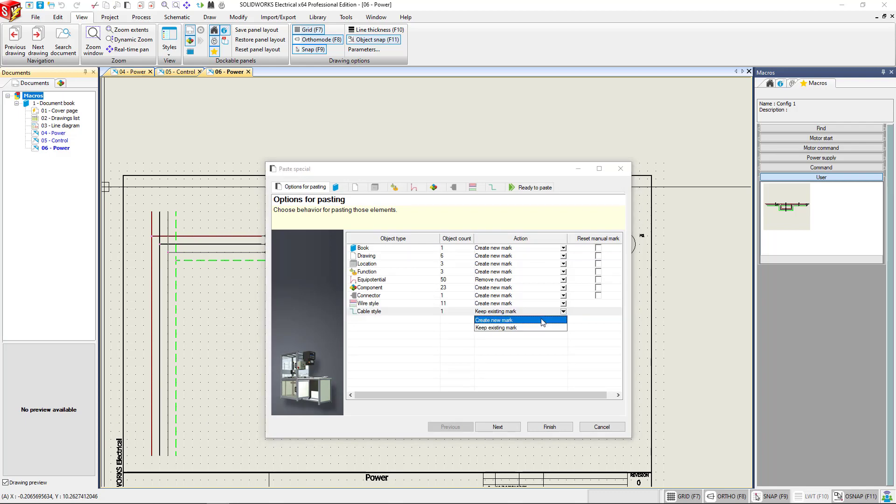
pyautogui.click(551, 320)
pyautogui.click(543, 425)
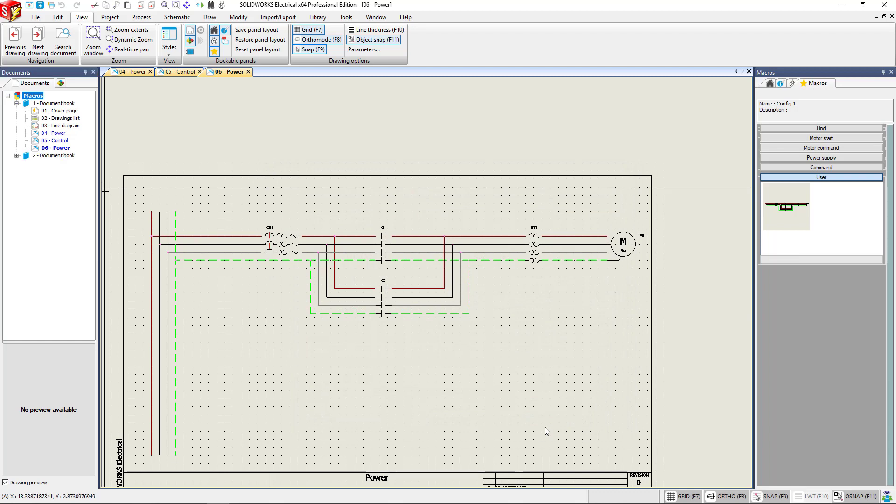
# Expand 2 - Document book to list its six drawings and close the 06 - Power drawing
pyautogui.click(16, 156)
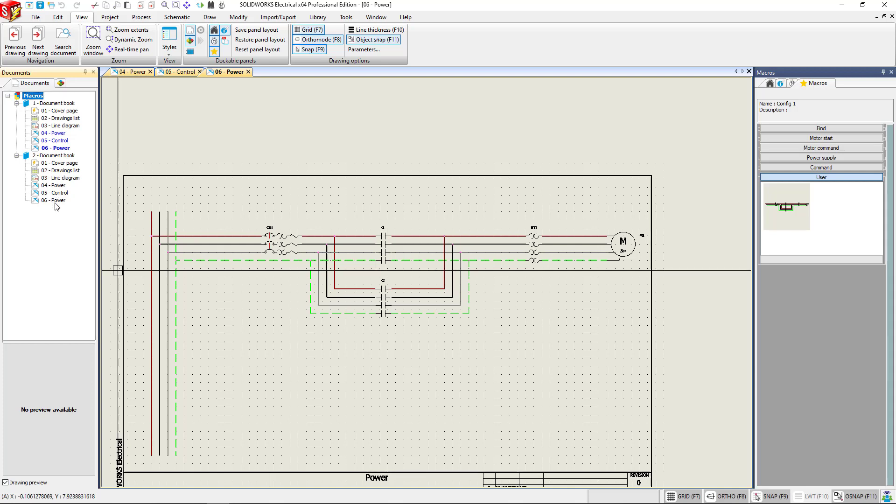
pyautogui.click(249, 72)
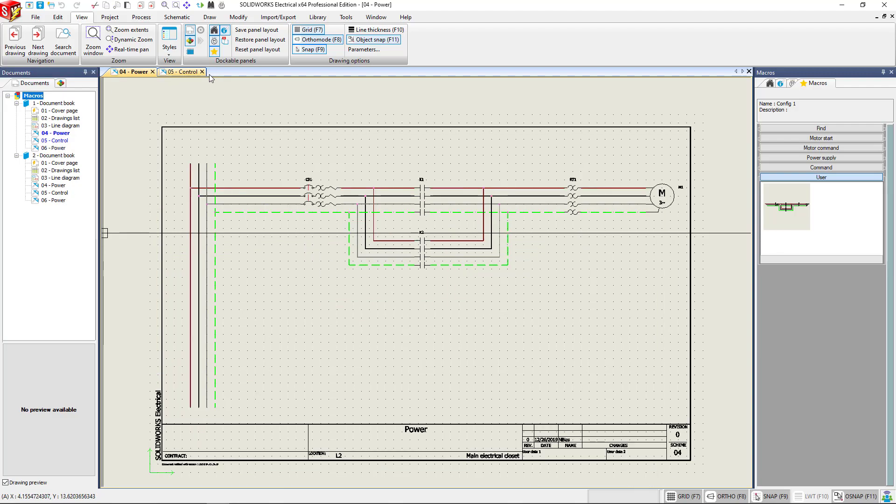